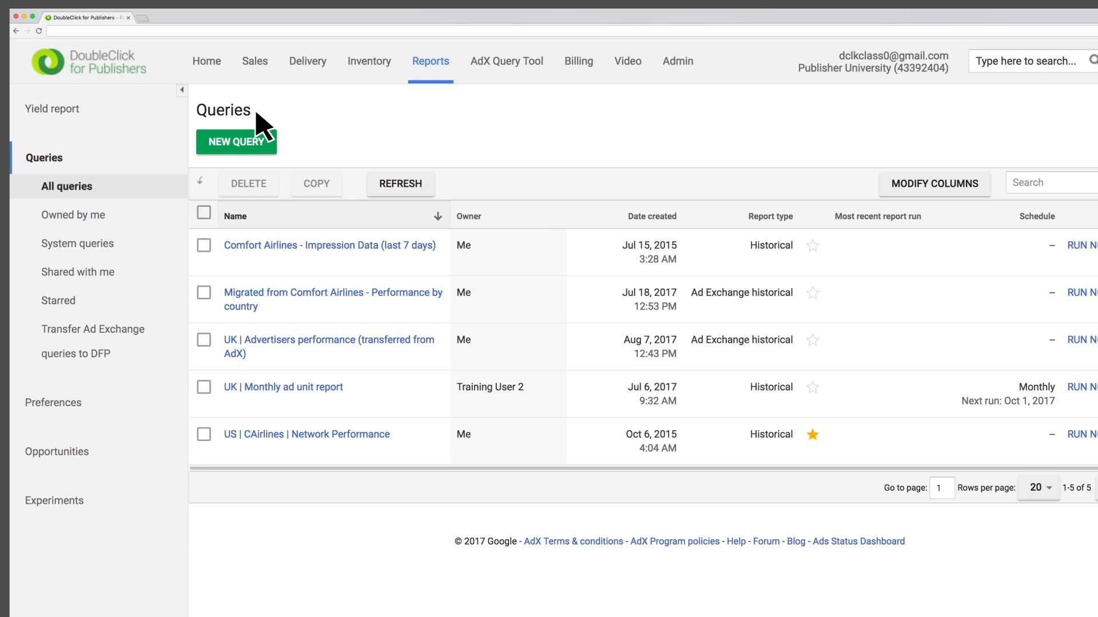
Step: Copy the system query "Currently running campaign report (all under an advertiser)" and show the queries owned by me
click(114, 246)
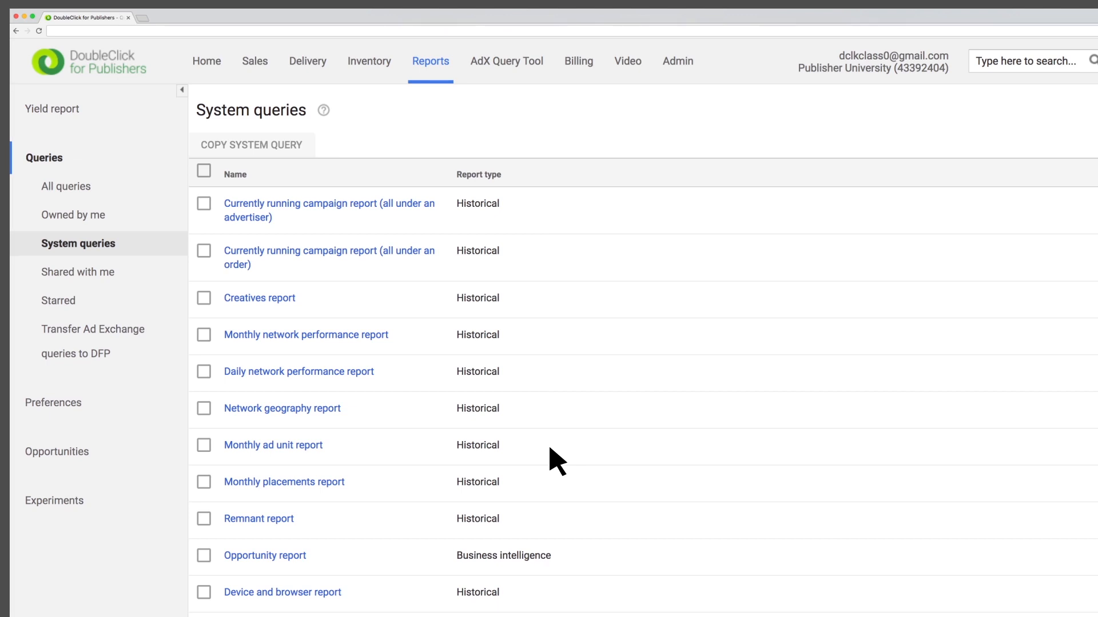
mouse_move(296, 212)
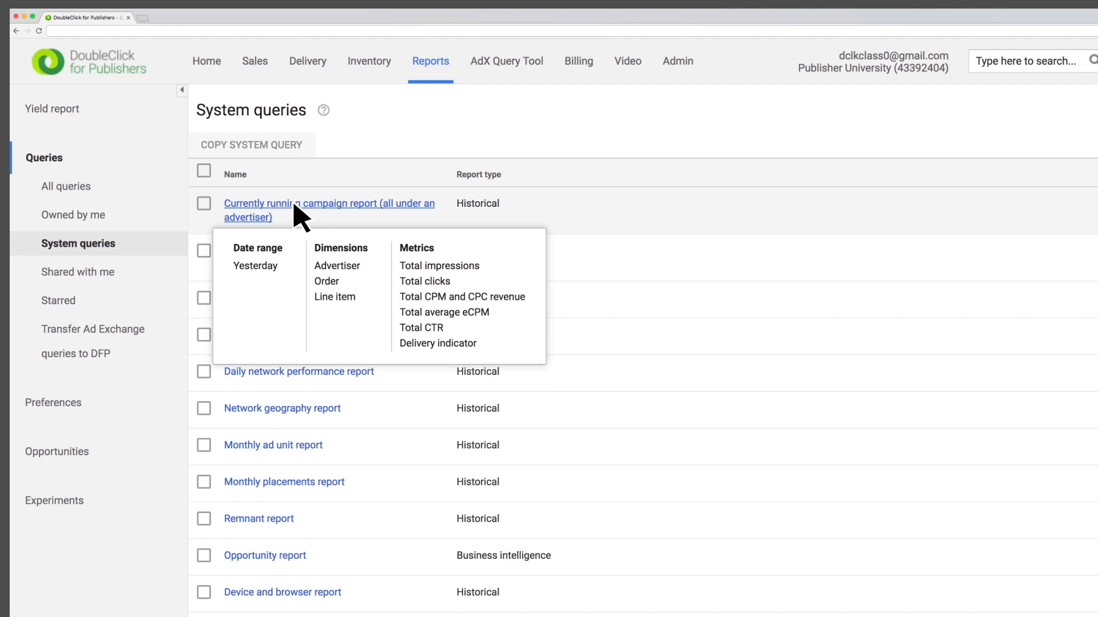
click(204, 204)
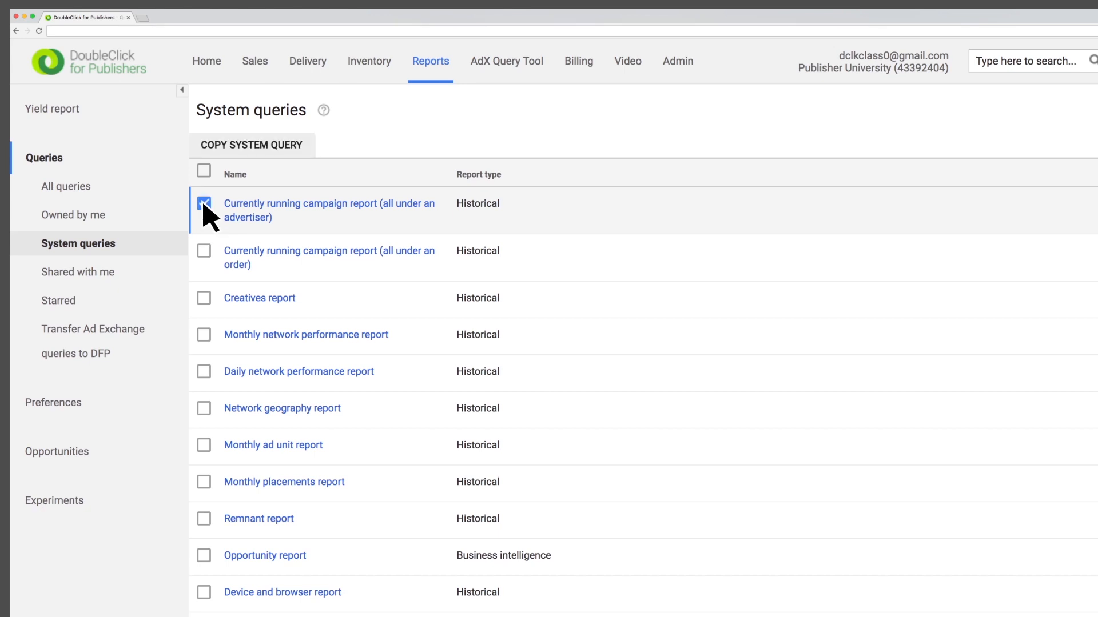
click(234, 154)
click(98, 216)
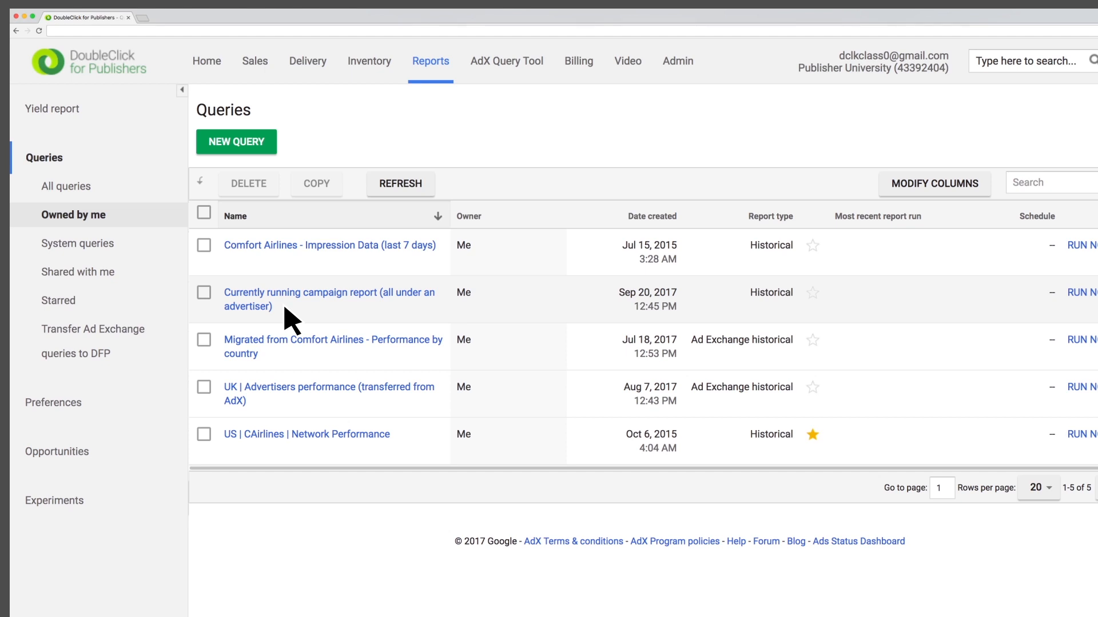
Step: From the list of all queries, create a new query named "Comfort Airlines Network Performance"
click(89, 188)
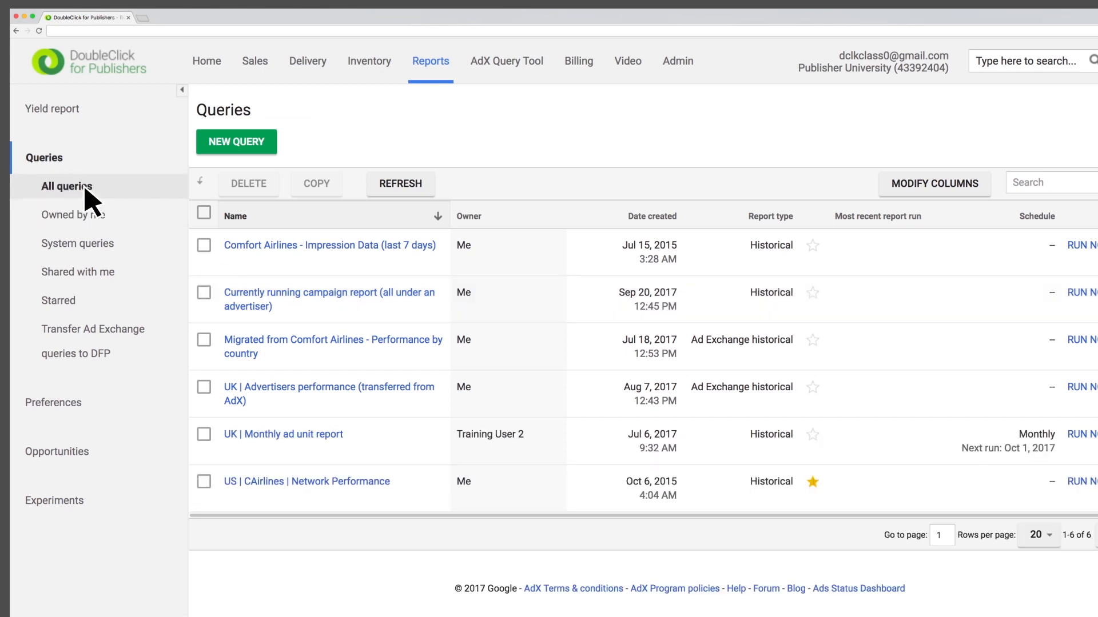
click(269, 148)
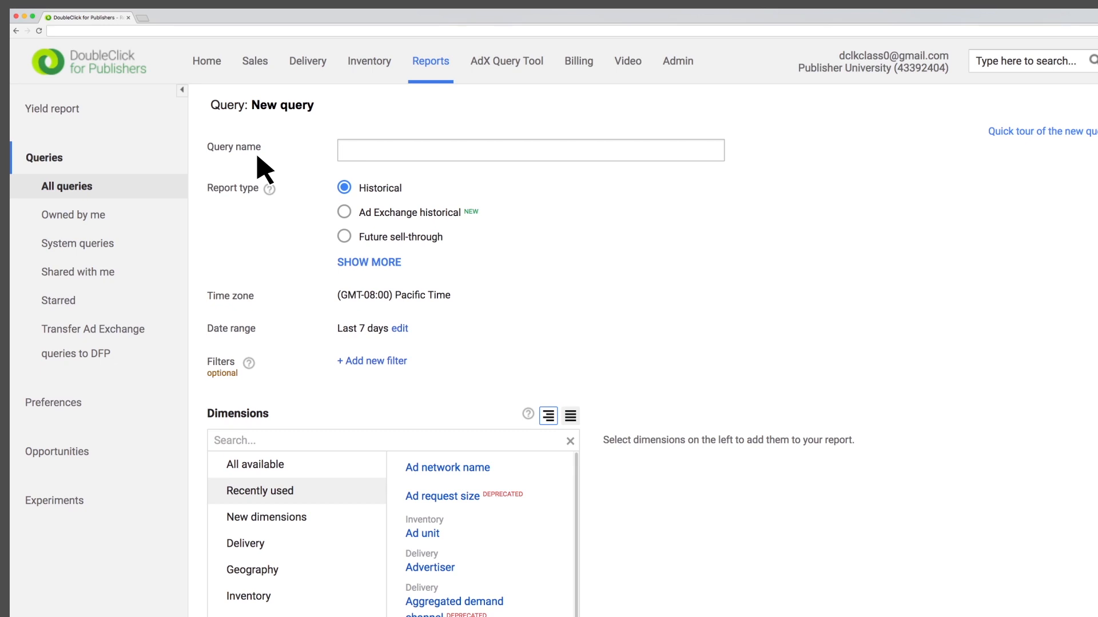
click(357, 154)
text(Comfort Airlines Network Performance)
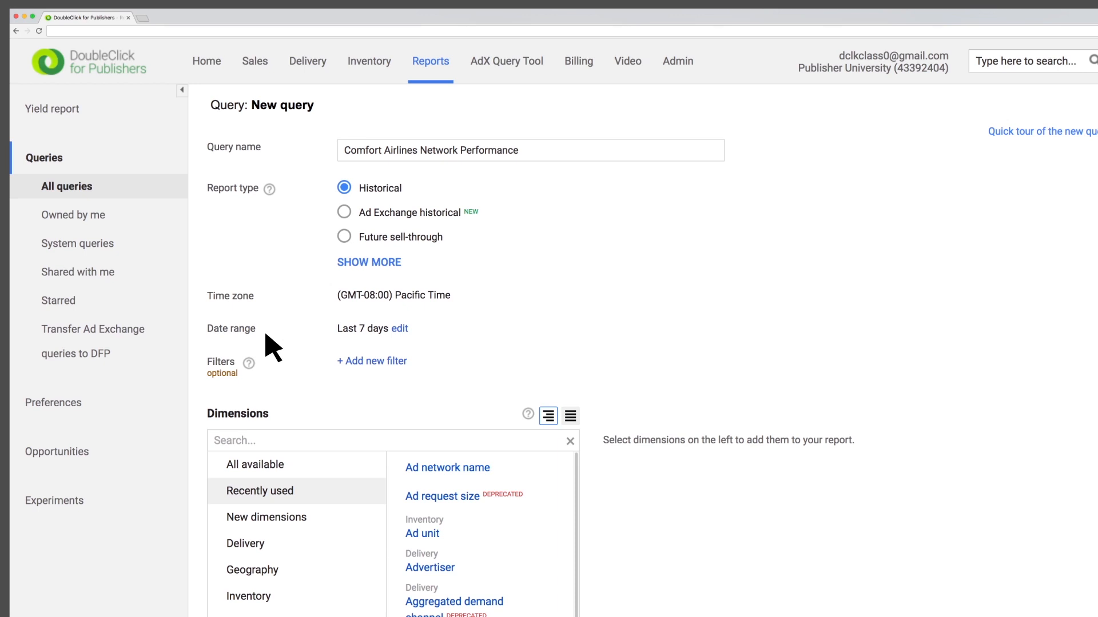
Step: Look at the fixed date range option, and apply the dynamic Last 7 days range to the query
click(401, 329)
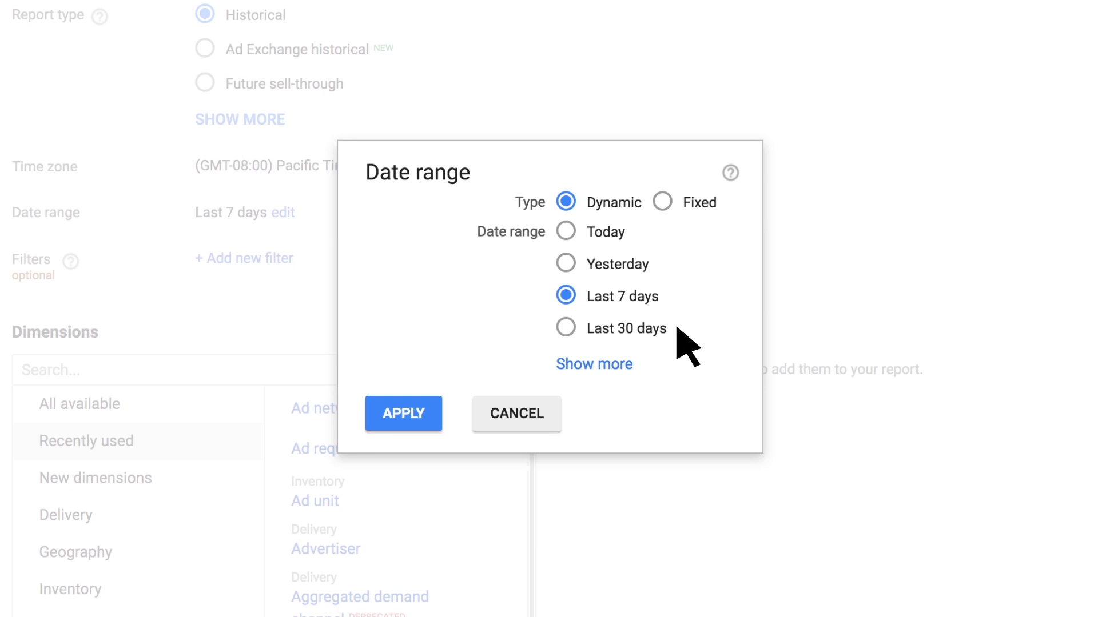
click(663, 201)
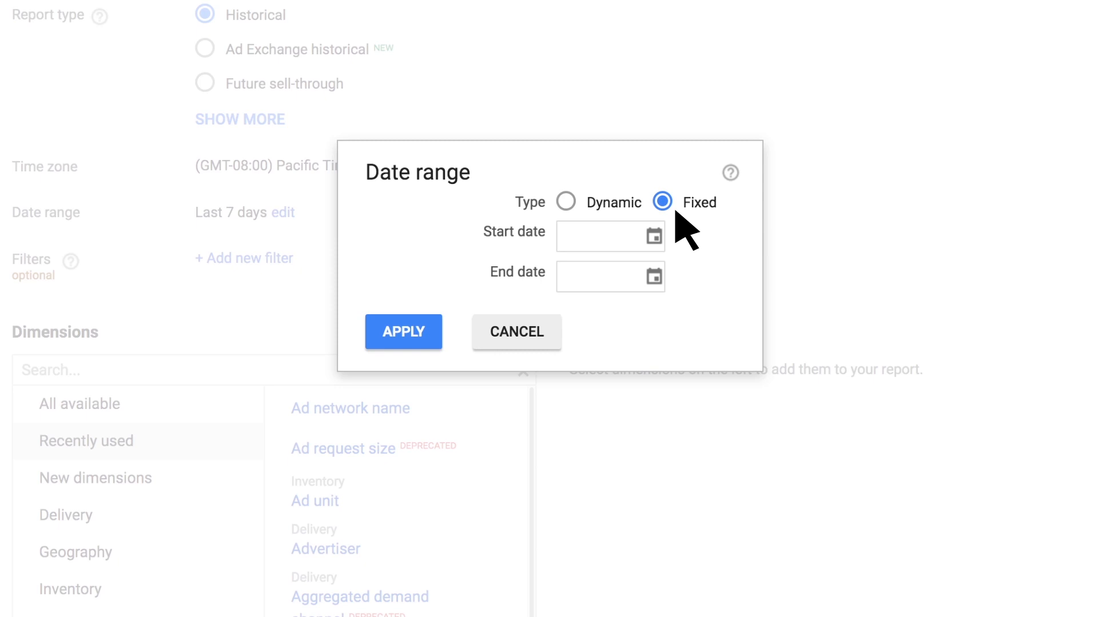
click(566, 200)
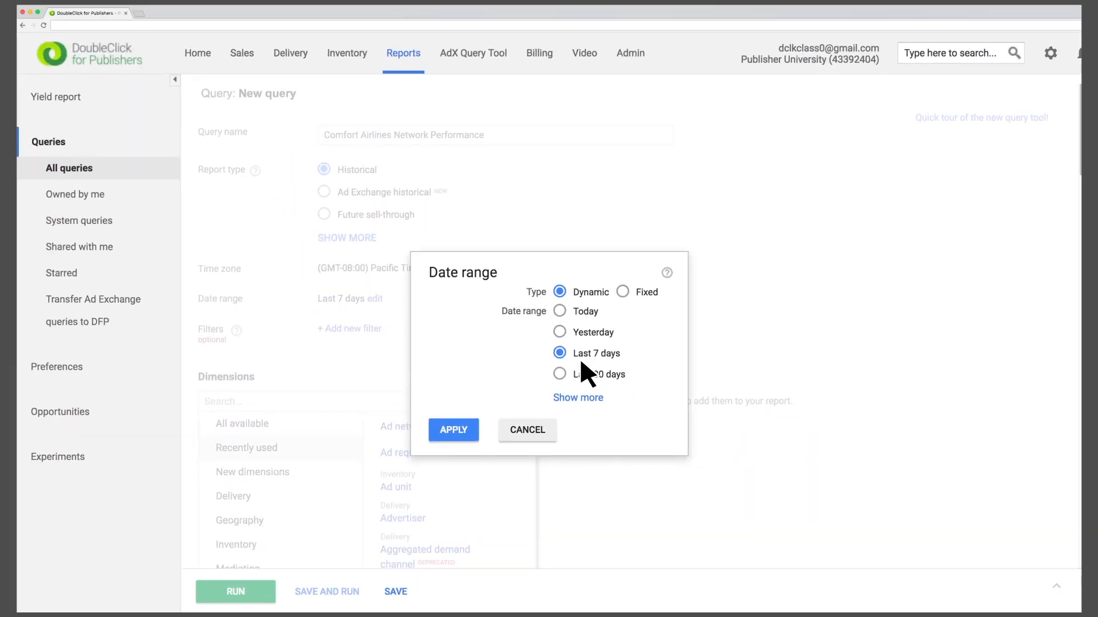
click(473, 430)
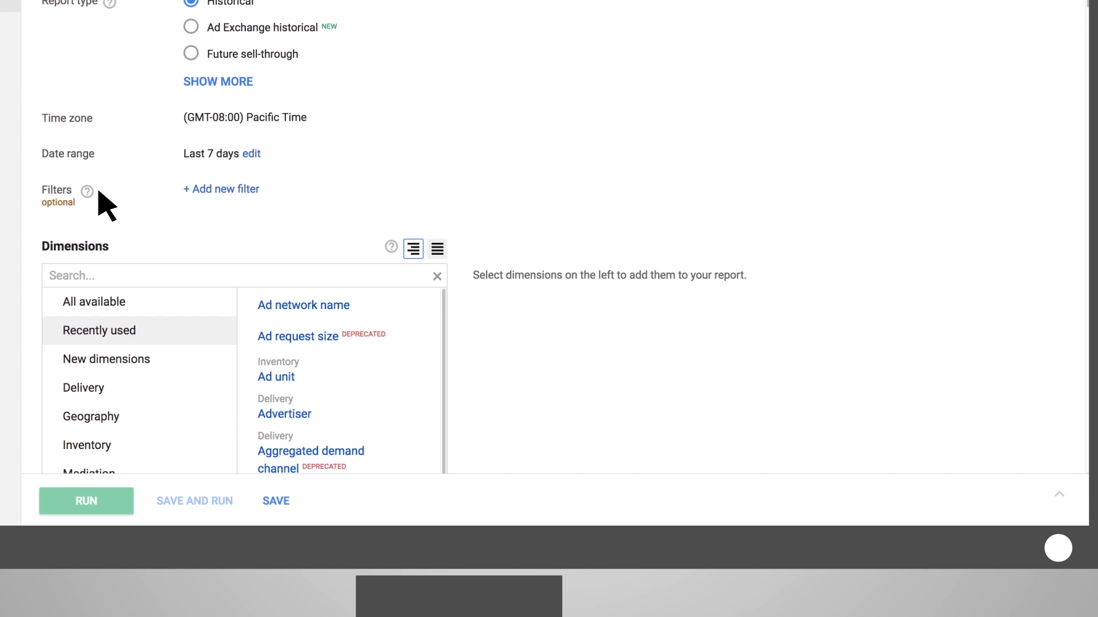
Step: Add a filter so that Advertiser is any of Comfort Airlines
click(244, 191)
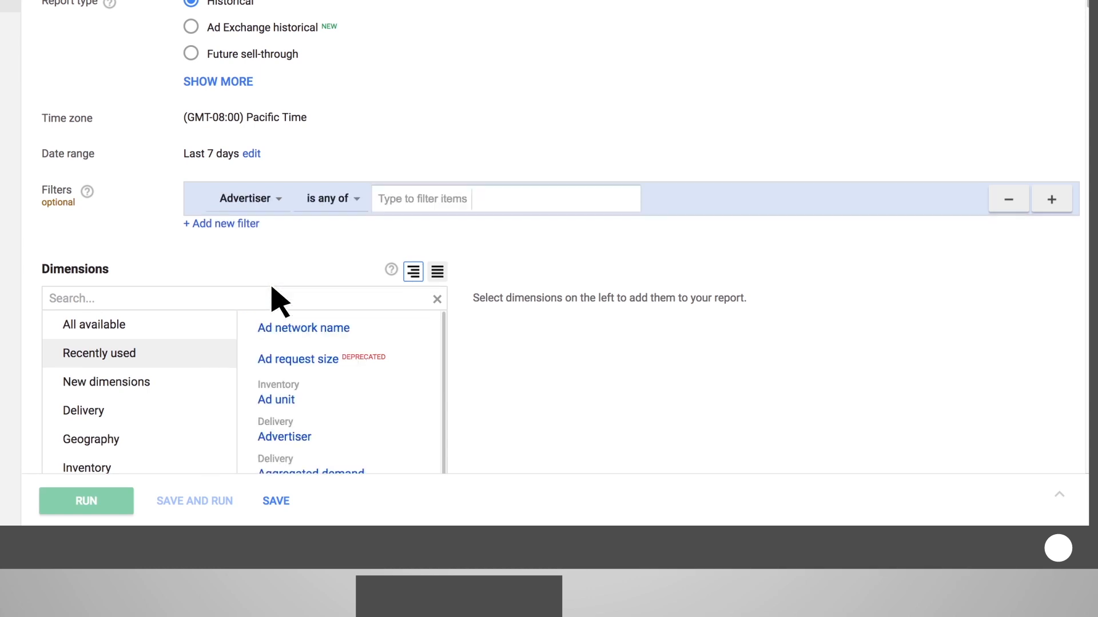
click(356, 199)
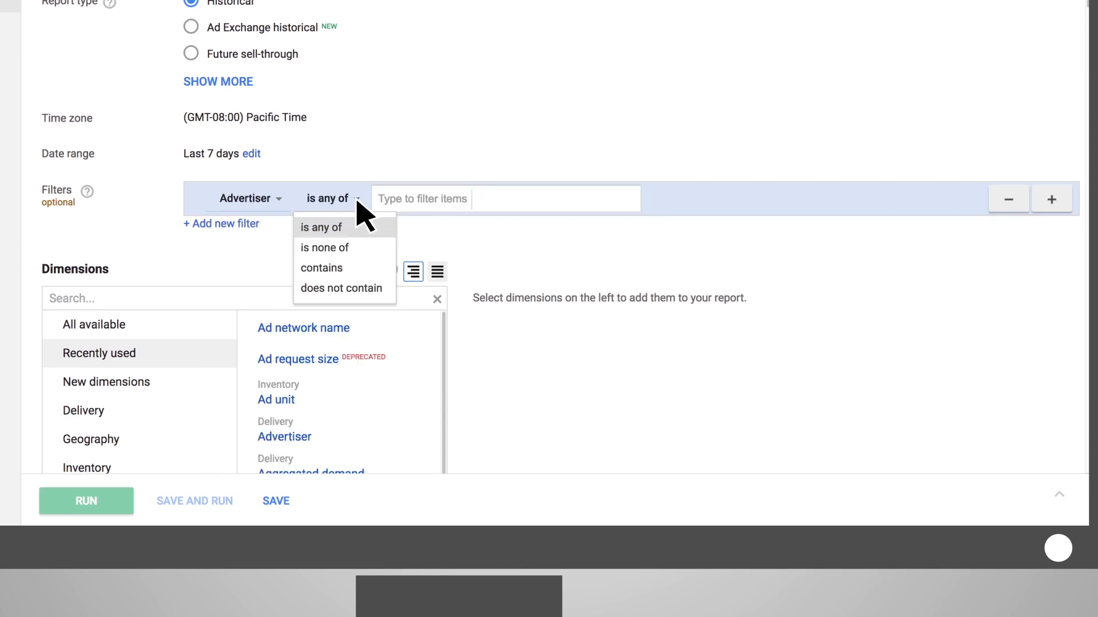
click(358, 204)
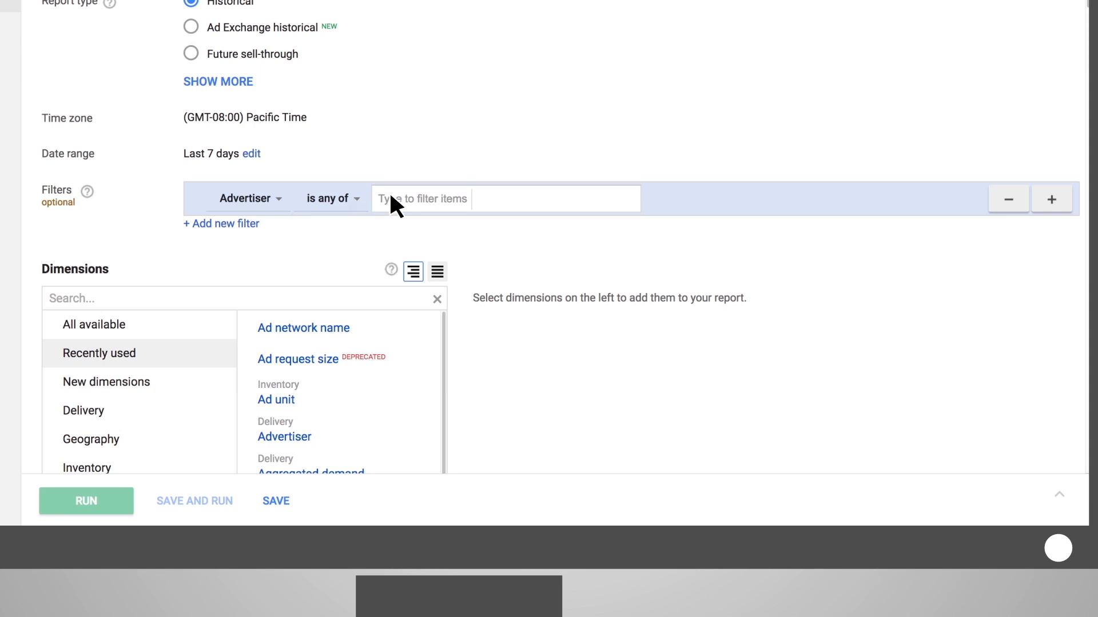
click(390, 197)
text(Comfort Airlines)
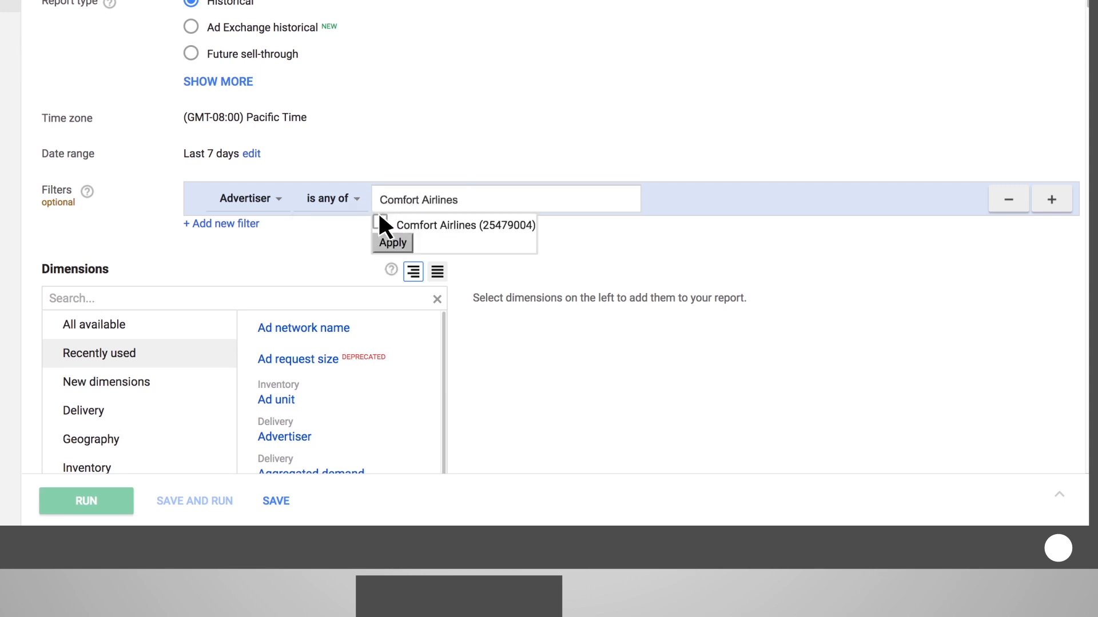
click(380, 220)
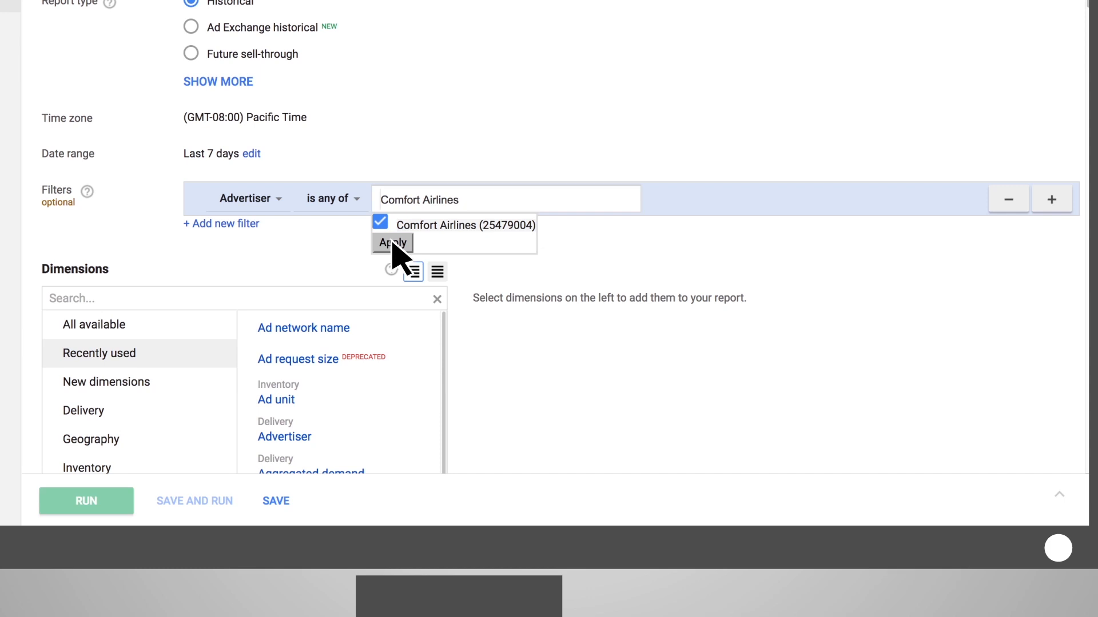
click(393, 243)
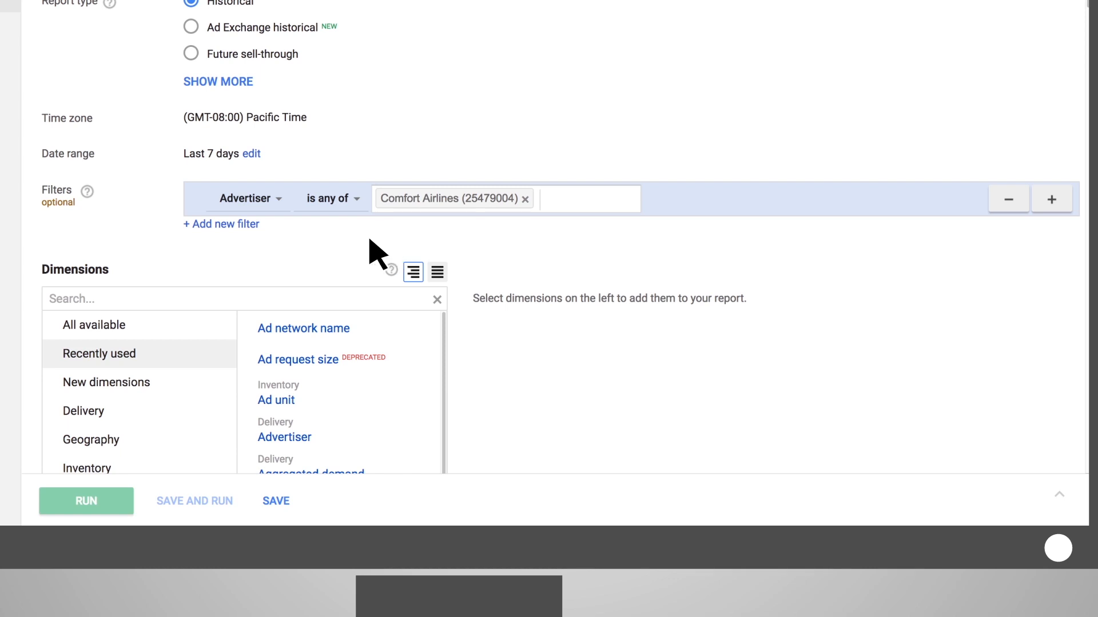
Step: Add a second filter so that Country name is none of United States, and remove that filter again
click(244, 223)
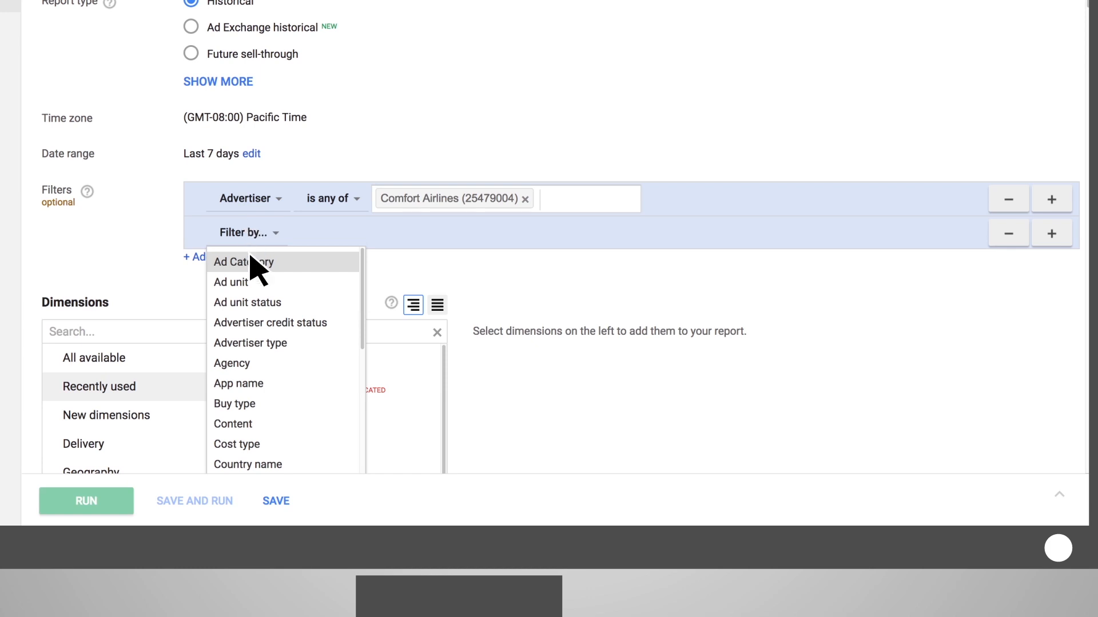
click(291, 464)
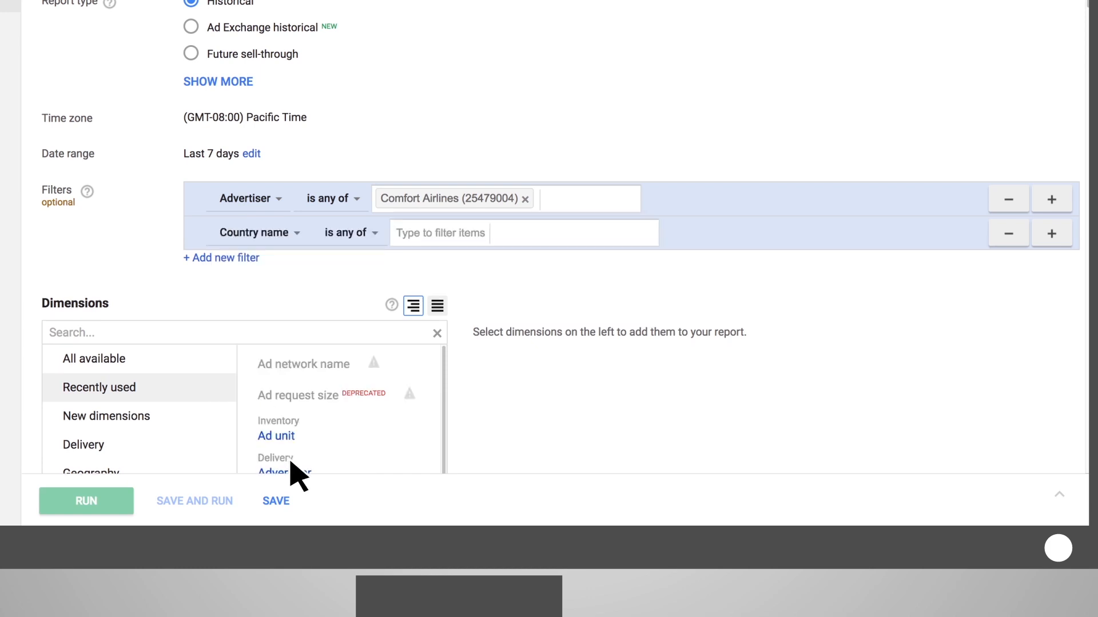
click(375, 232)
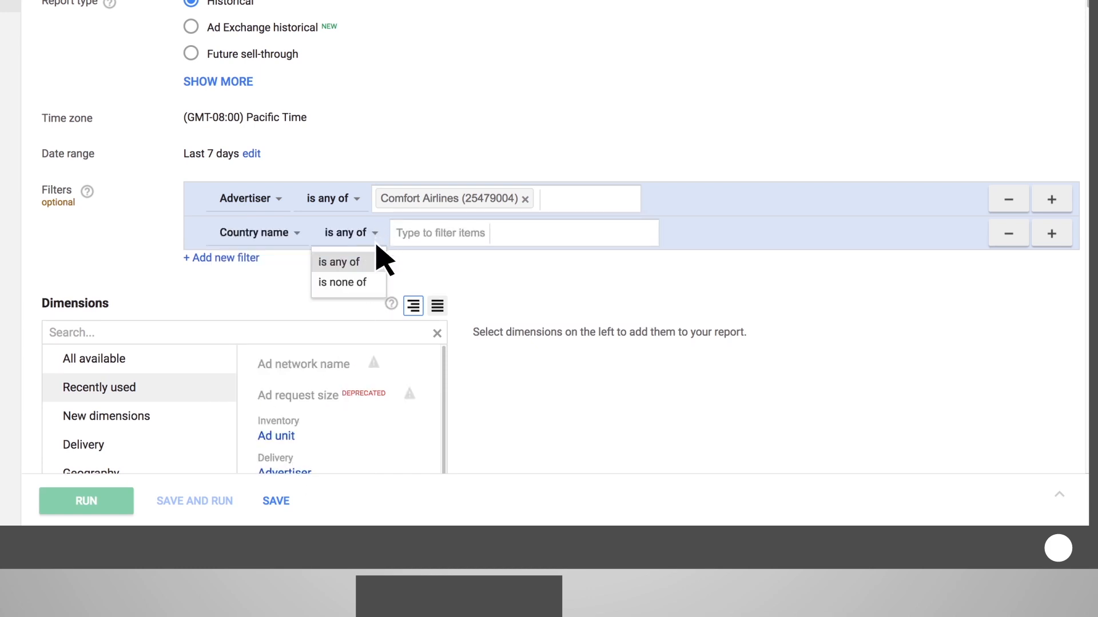
click(377, 284)
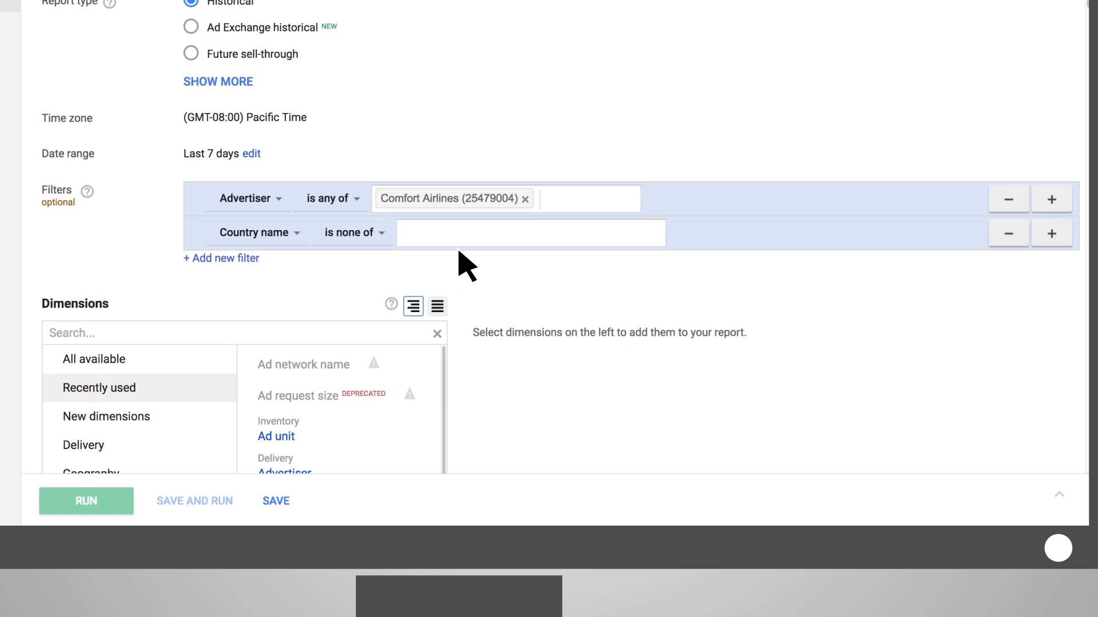
click(506, 235)
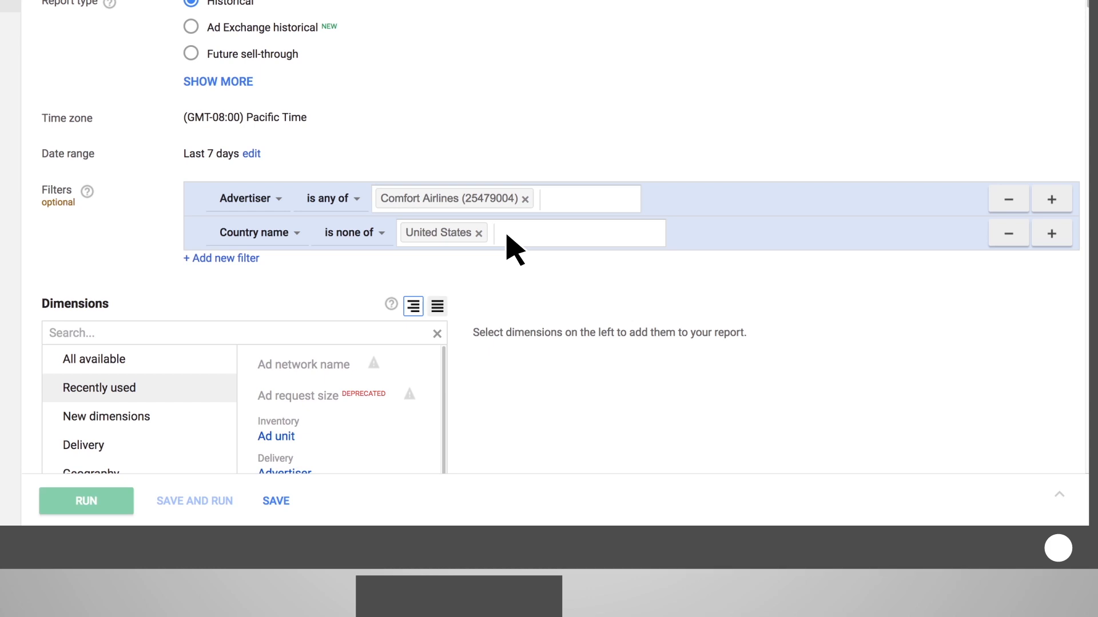
click(1017, 231)
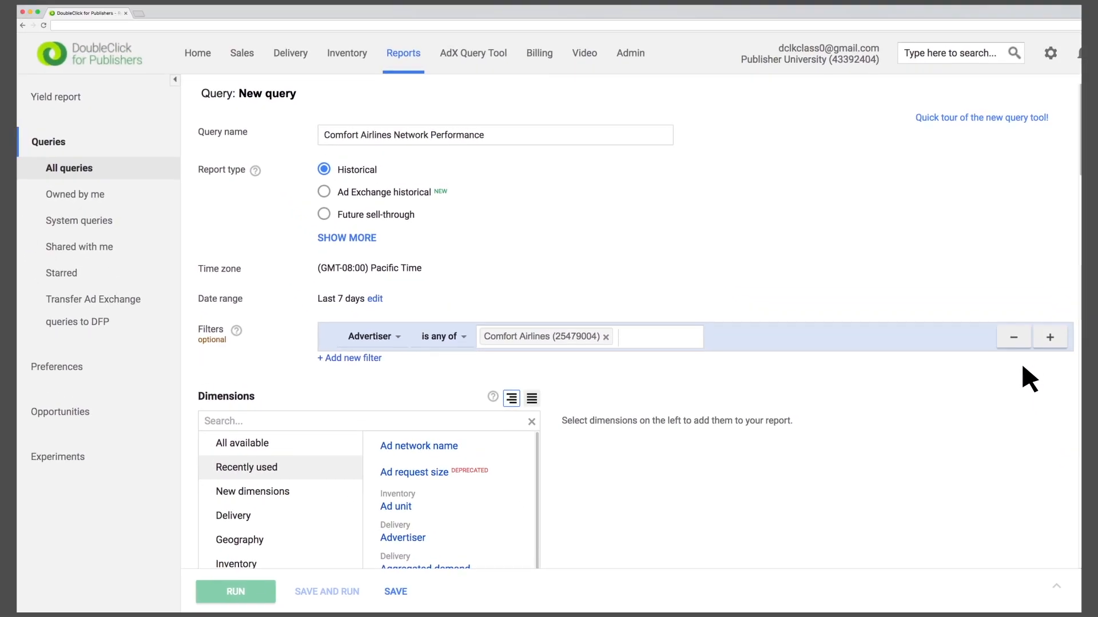
Step: Add the Demand channel and Date dimensions to the report, ordering Date above Demand channel
scroll(1022, 367, down, 5)
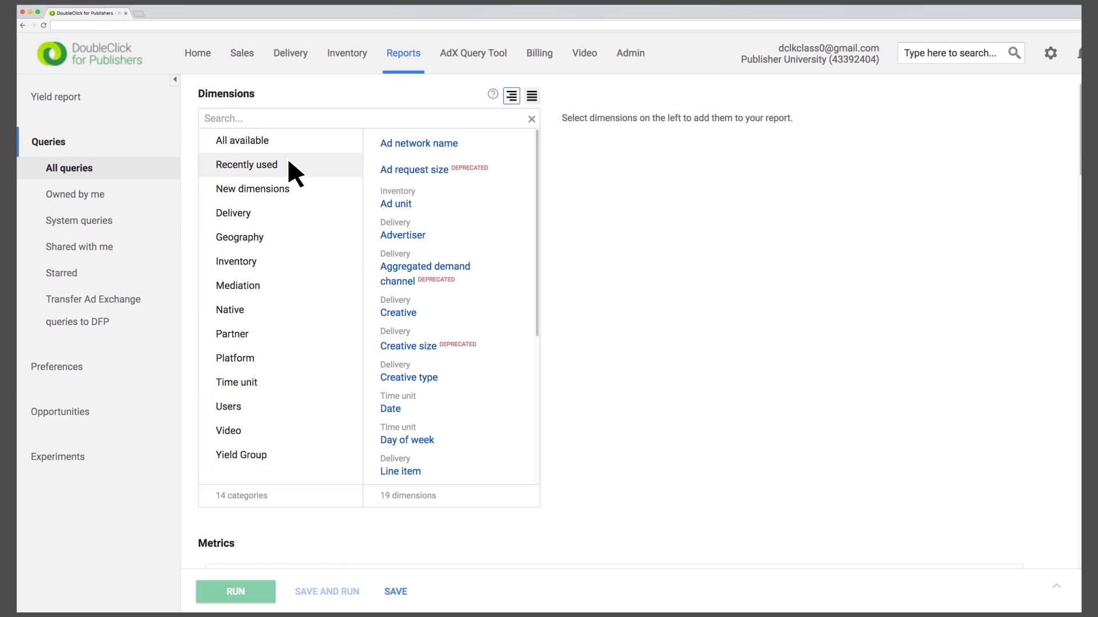
click(245, 210)
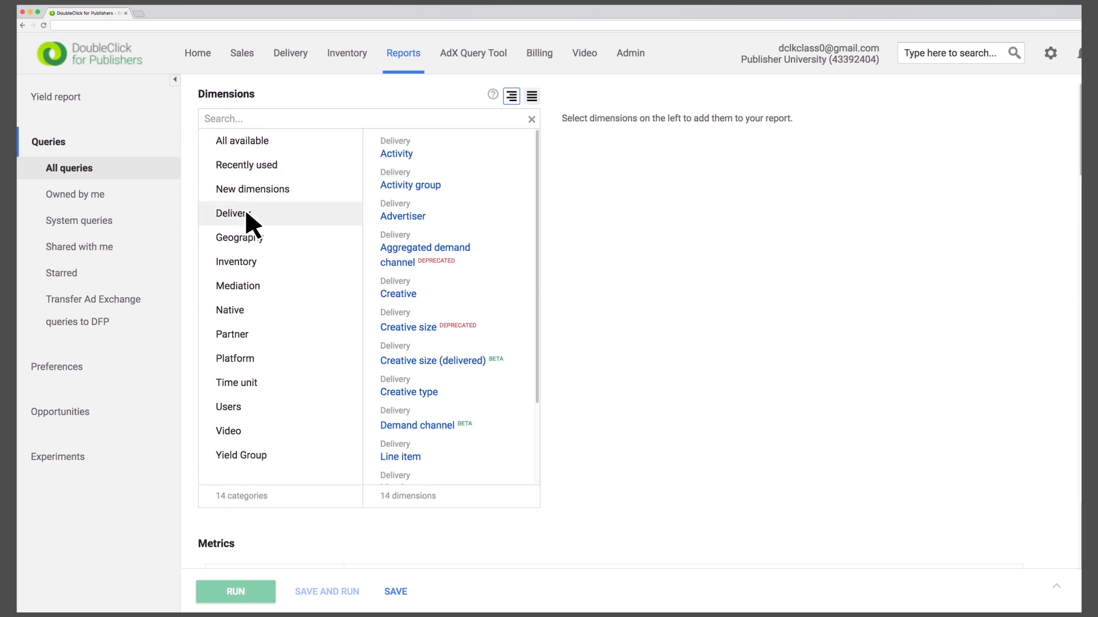
click(440, 427)
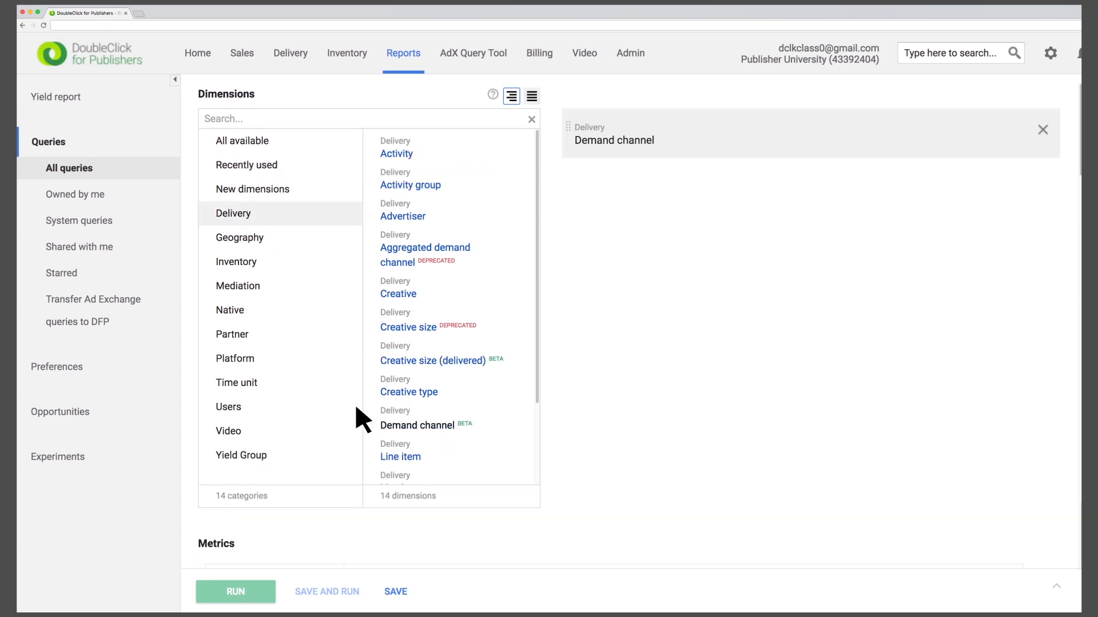
click(251, 383)
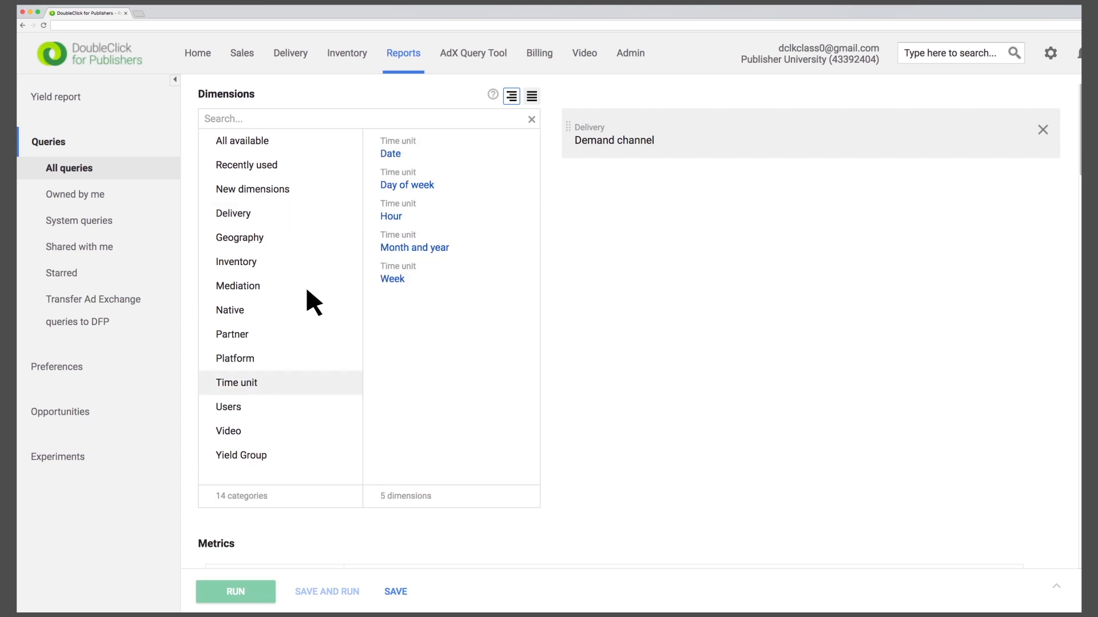
click(391, 153)
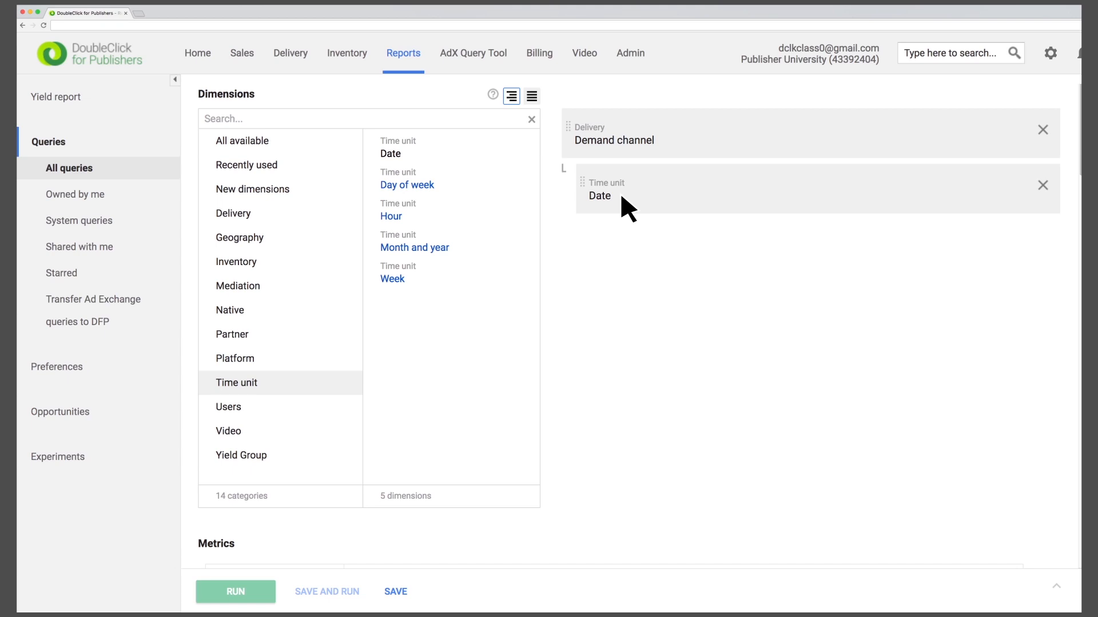
drag(620, 195, 571, 127)
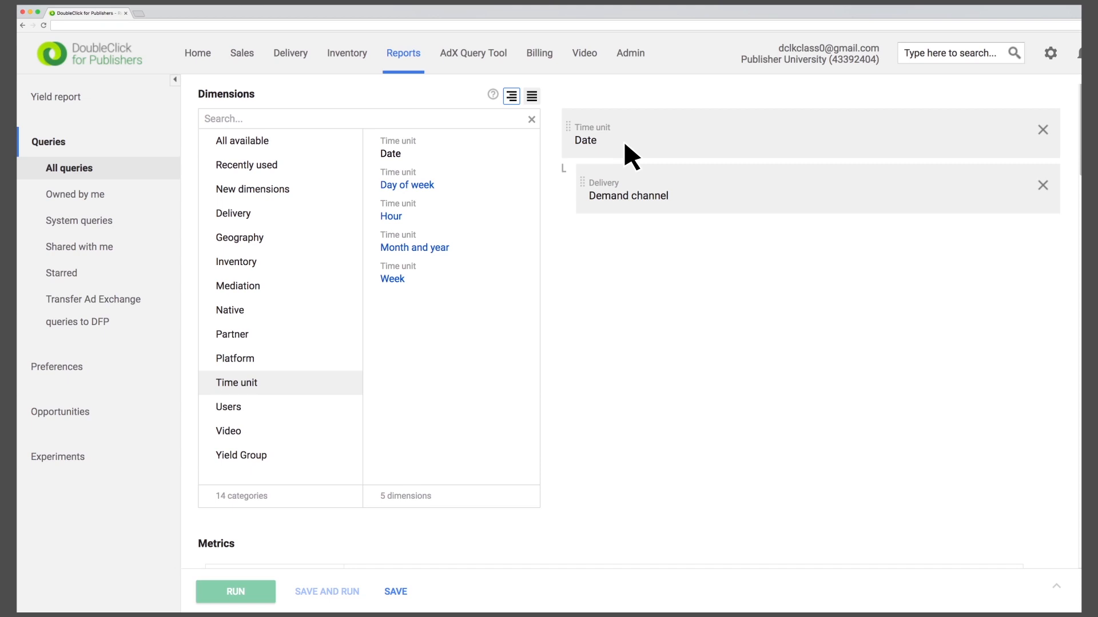
Step: Include the Total impressions metric in the report
scroll(623, 139, down, 8)
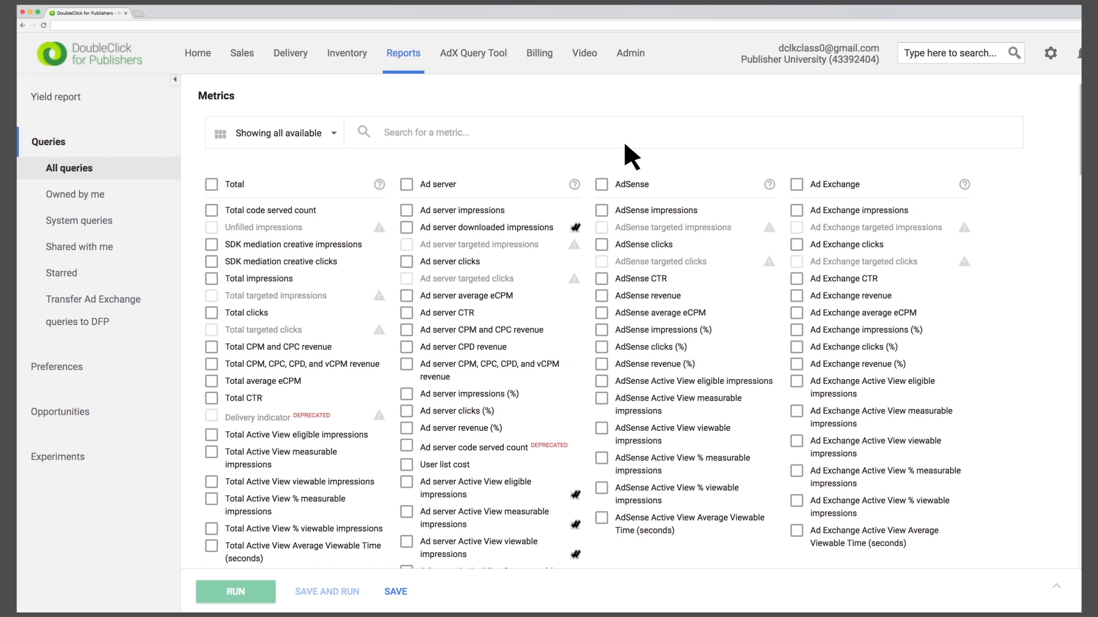
mouse_move(575, 245)
click(212, 279)
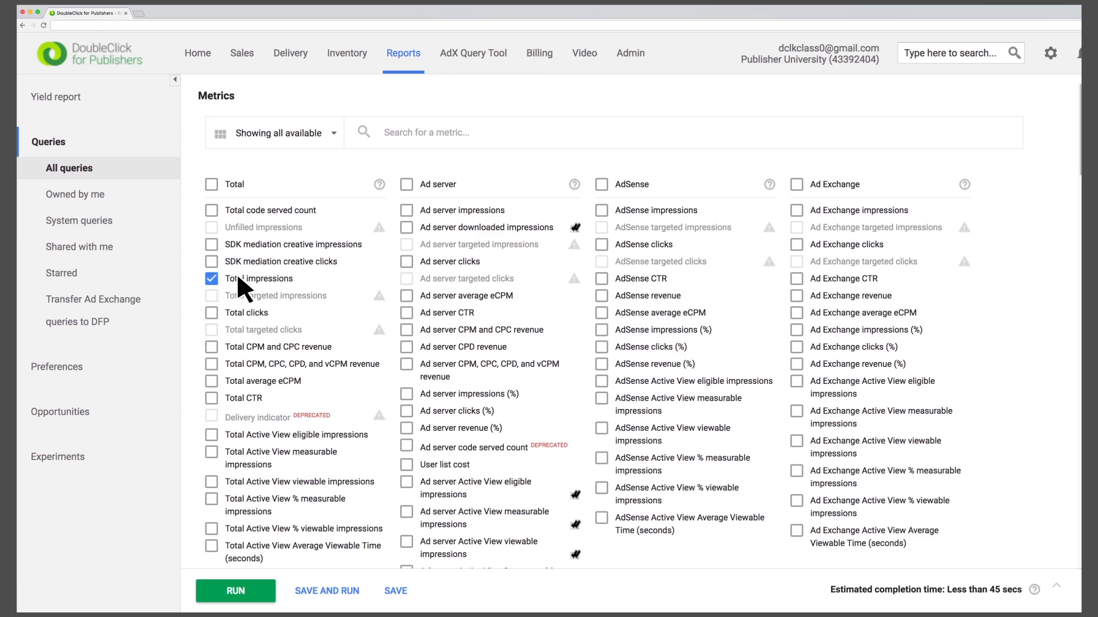